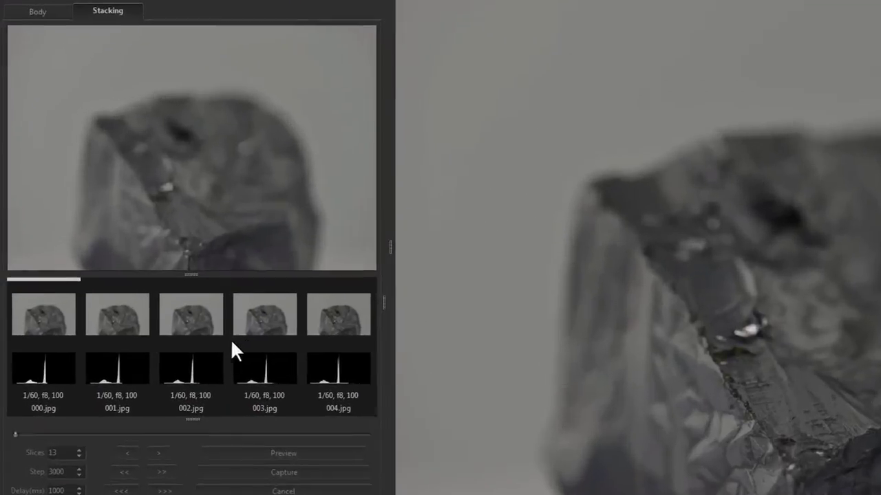
# Compare rock slices 003.jpg and 004.jpg, then sweep the frame slider through later slices.
pyautogui.click(135, 272)
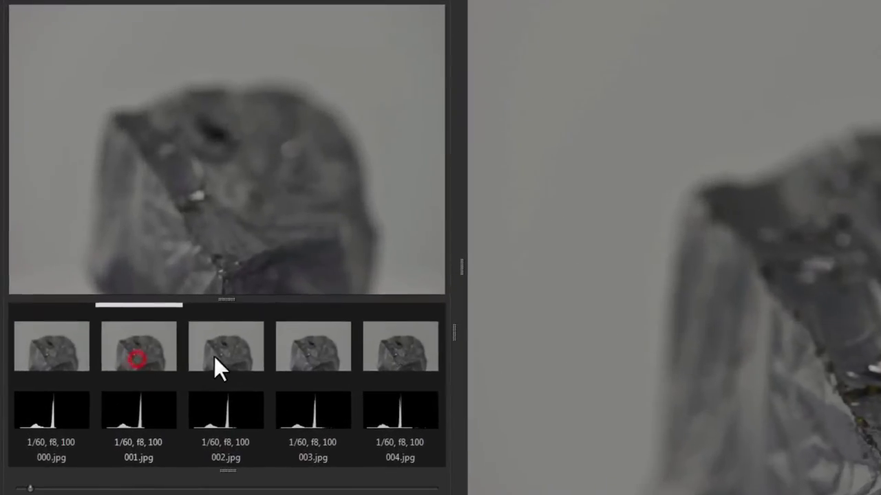
pyautogui.click(307, 356)
pyautogui.click(380, 351)
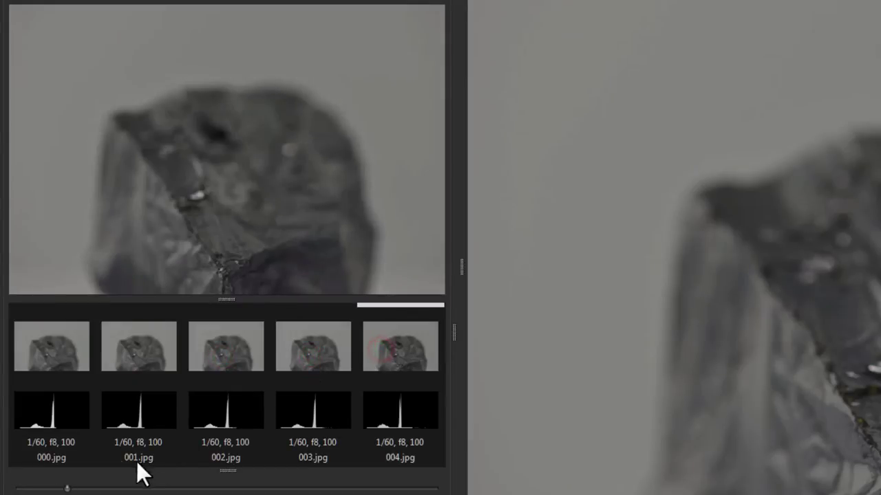
pyautogui.moveTo(68, 488); pyautogui.dragTo(187, 488)
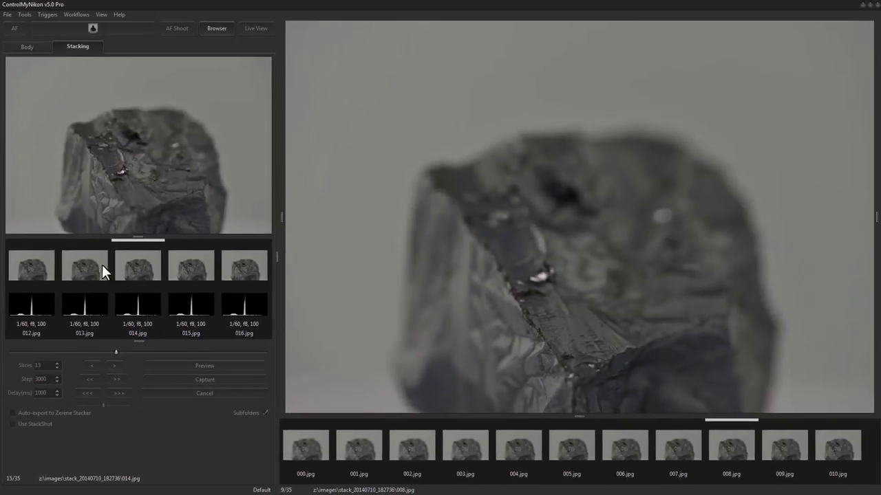
pyautogui.scroll(-4, 109, 277)
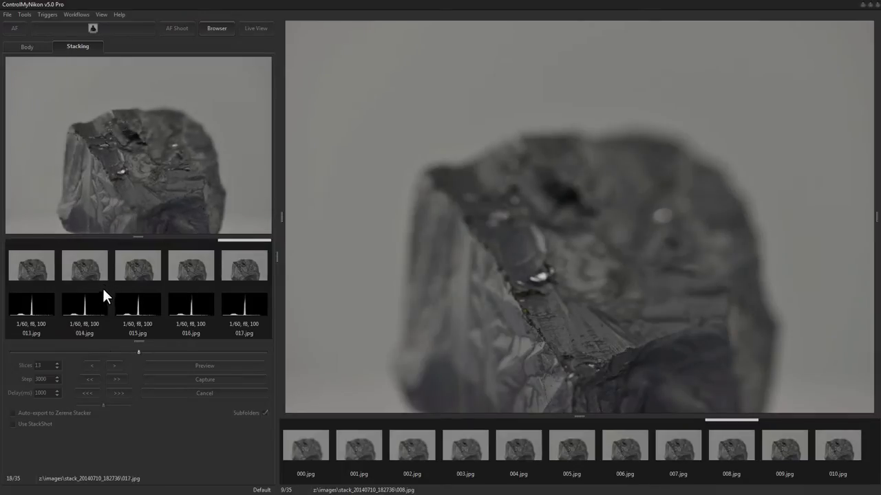
pyautogui.moveTo(144, 348)
pyautogui.mouseDown()
pyautogui.moveTo(14, 348)
pyautogui.moveTo(265, 348)
pyautogui.moveTo(53, 352)
pyautogui.moveTo(155, 352)
pyautogui.moveTo(135, 349)
pyautogui.mouseUp()
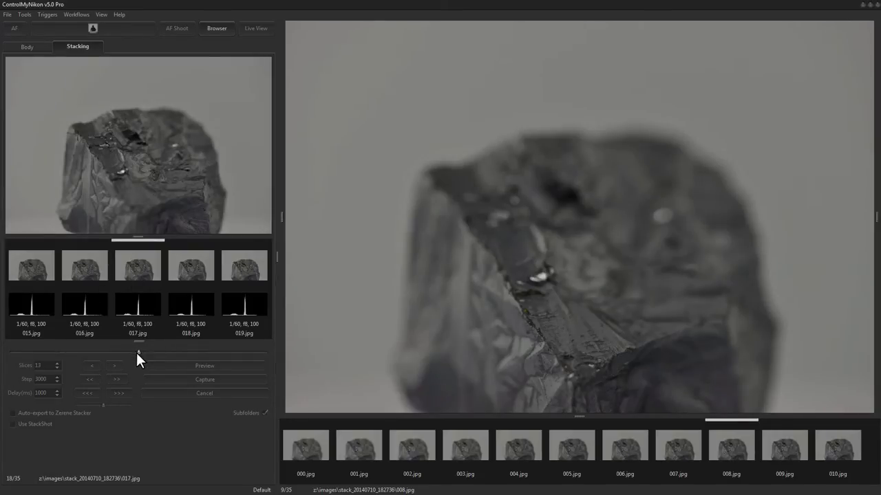
pyautogui.moveTo(137, 352); pyautogui.dragTo(133, 355)
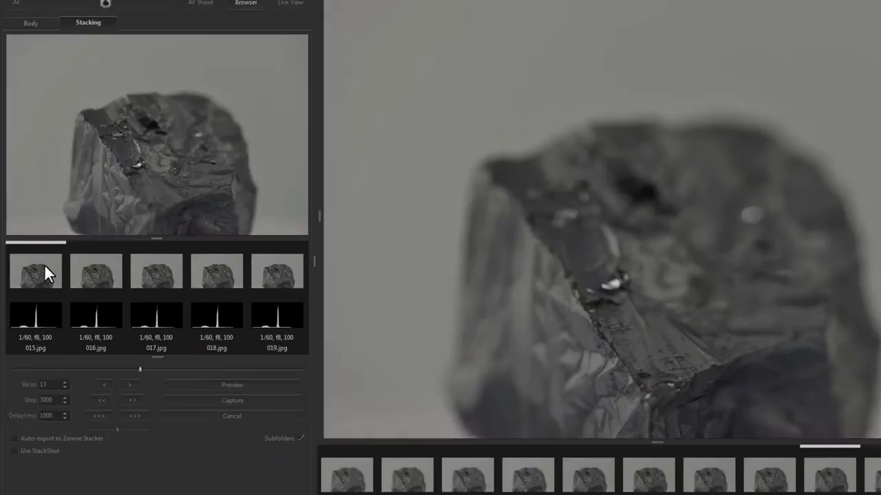
pyautogui.rightClick(45, 267)
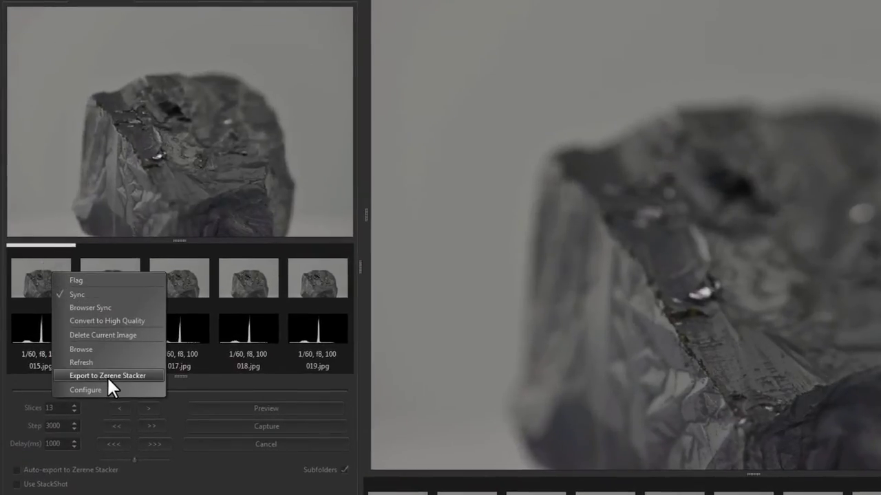
pyautogui.rightClick(55, 285)
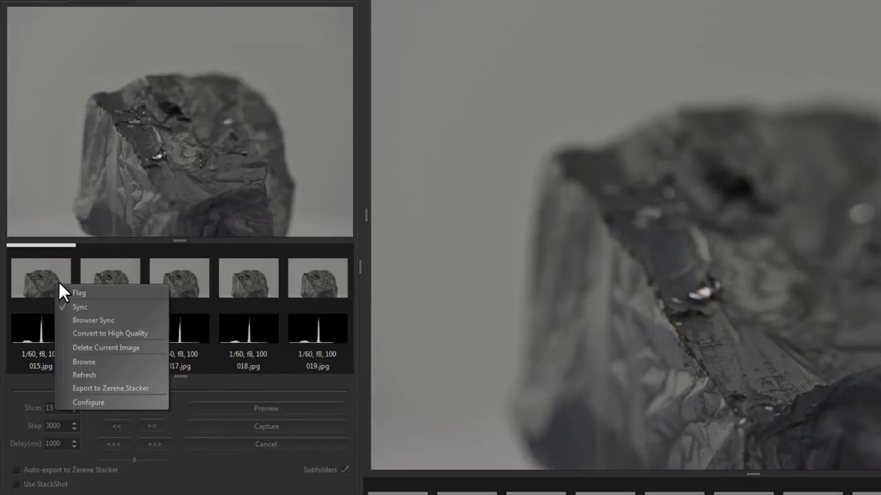
pyautogui.click(59, 133)
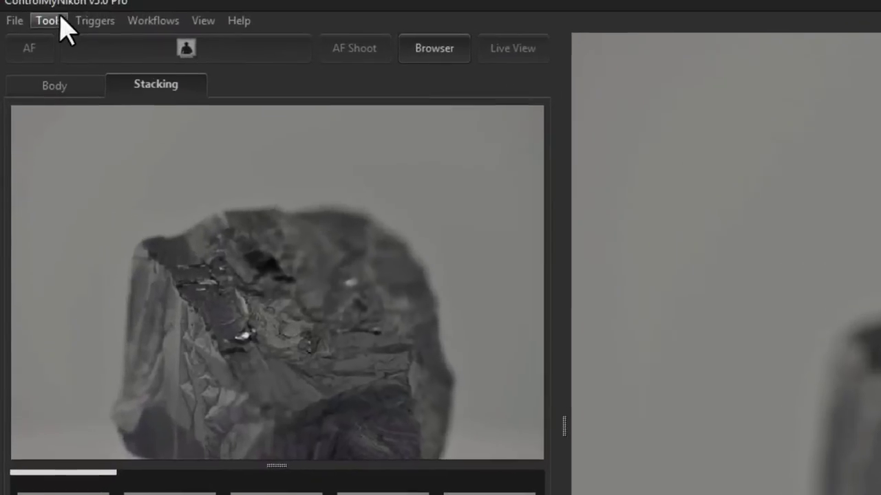
pyautogui.click(50, 30)
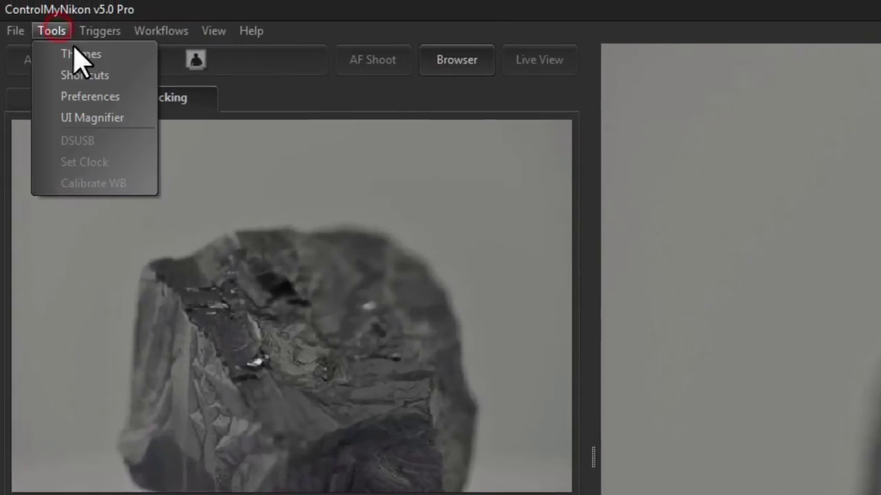
pyautogui.click(108, 100)
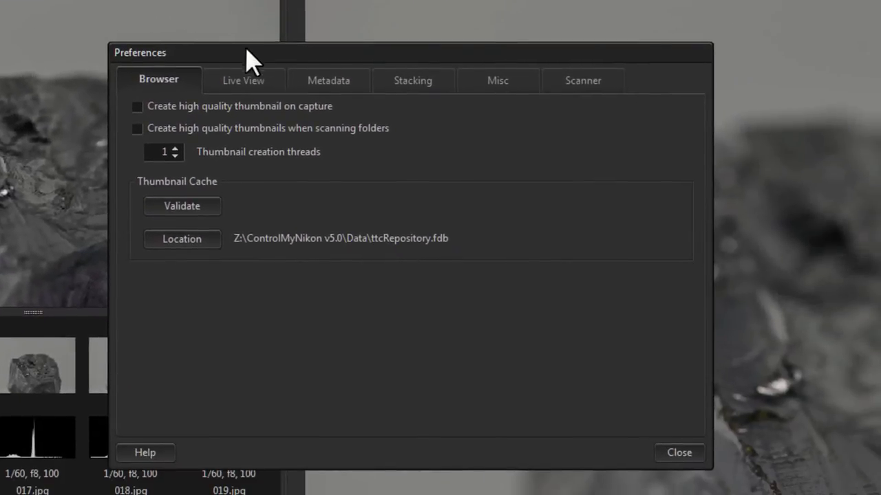
pyautogui.click(400, 84)
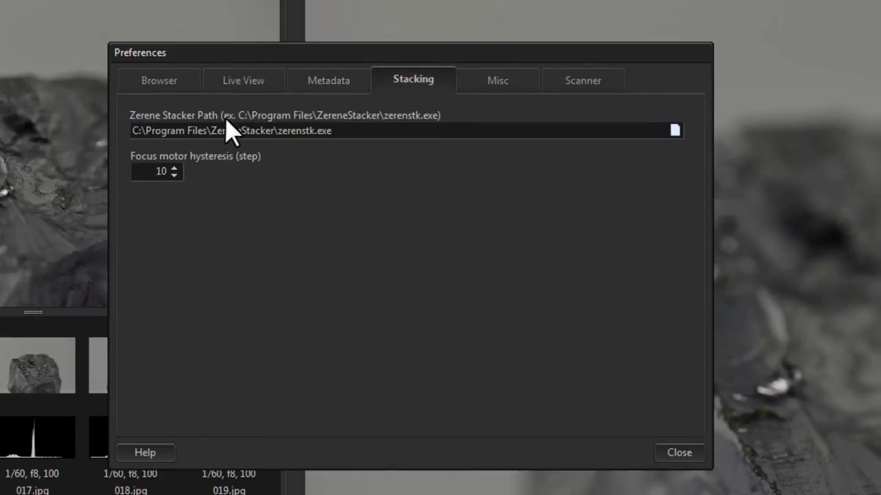
pyautogui.click(366, 131)
pyautogui.moveTo(281, 131); pyautogui.dragTo(334, 136)
pyautogui.click(346, 129)
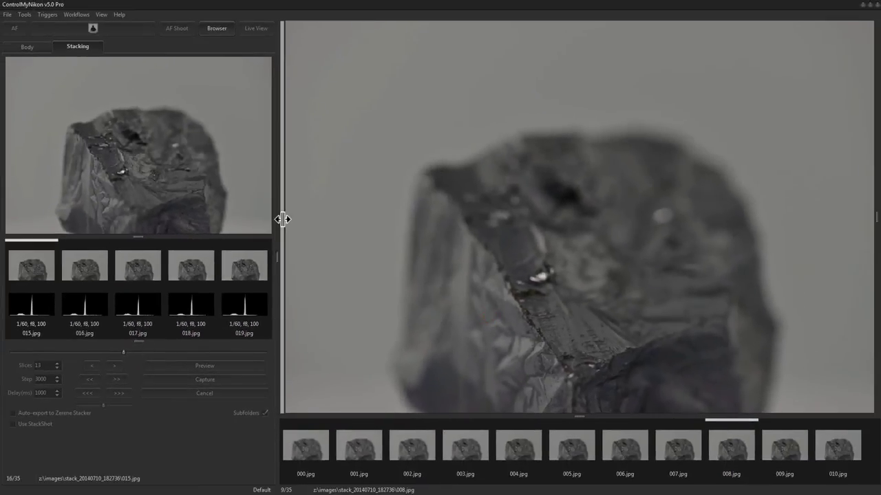
# Reveal the folder tree, open Z:\Images\Stack_20140710_182736 and settle on image 000.jpg.
pyautogui.click(282, 219)
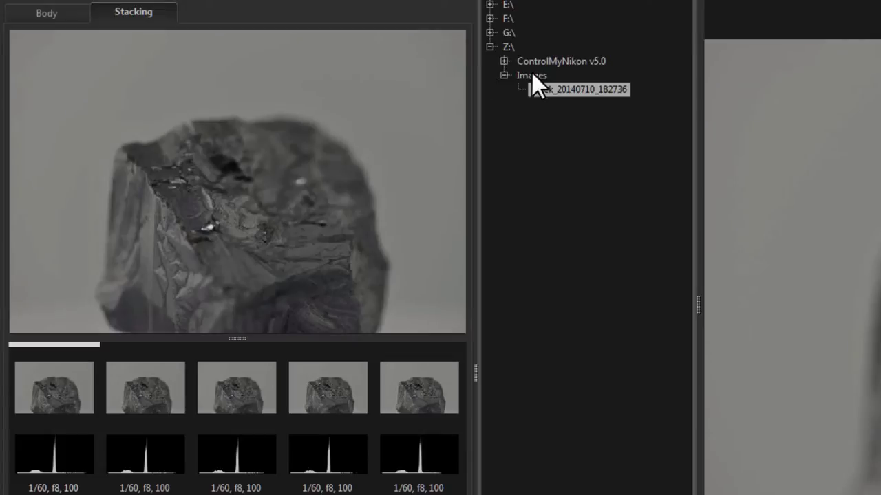
pyautogui.click(532, 74)
pyautogui.click(544, 88)
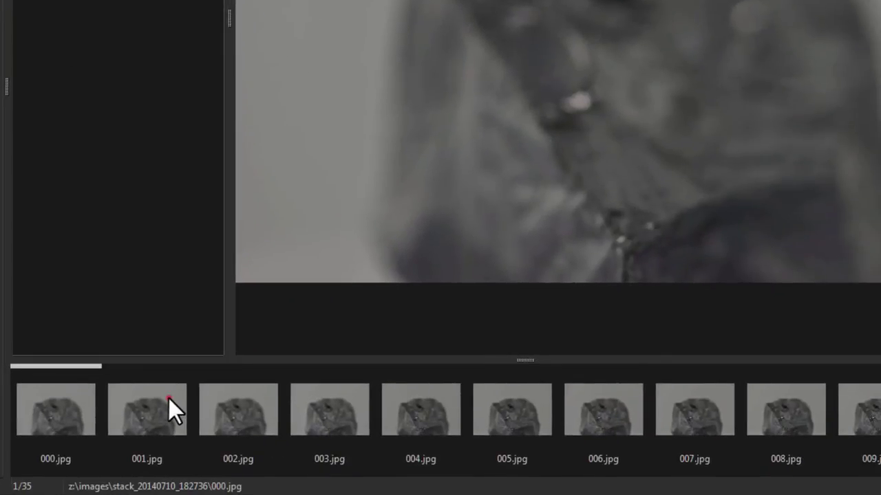
pyautogui.click(169, 398)
pyautogui.press('Left')
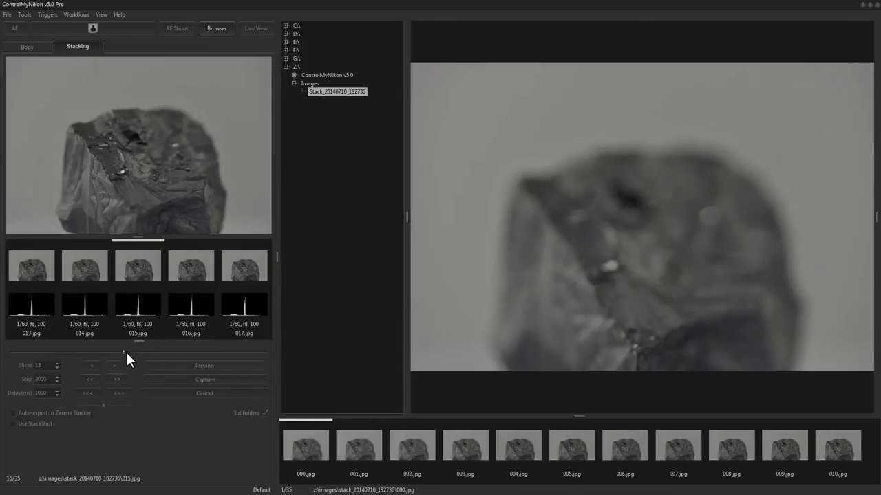
# Sweep the stacking preview back to slice 004.jpg and bring up the thumbnail's Export to Zerene Stacker menu.
pyautogui.moveTo(122, 351); pyautogui.dragTo(10, 352)
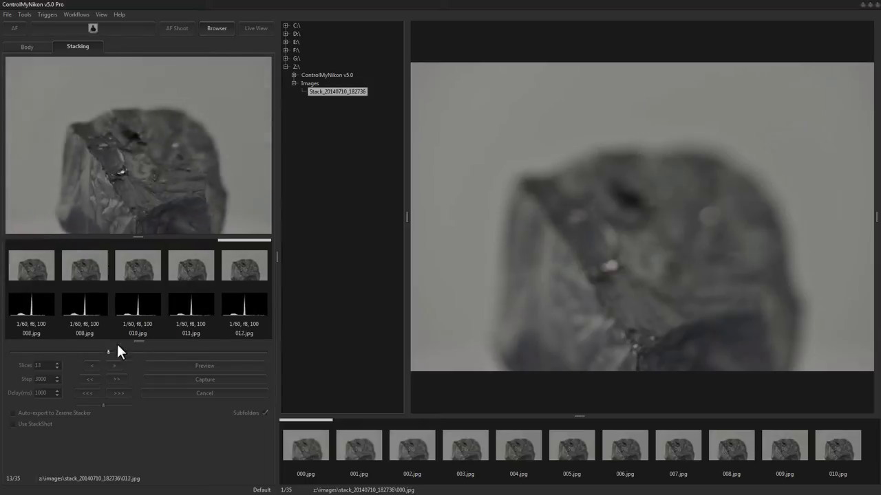
pyautogui.moveTo(127, 348); pyautogui.dragTo(38, 350)
pyautogui.scroll(-13, 104, 276)
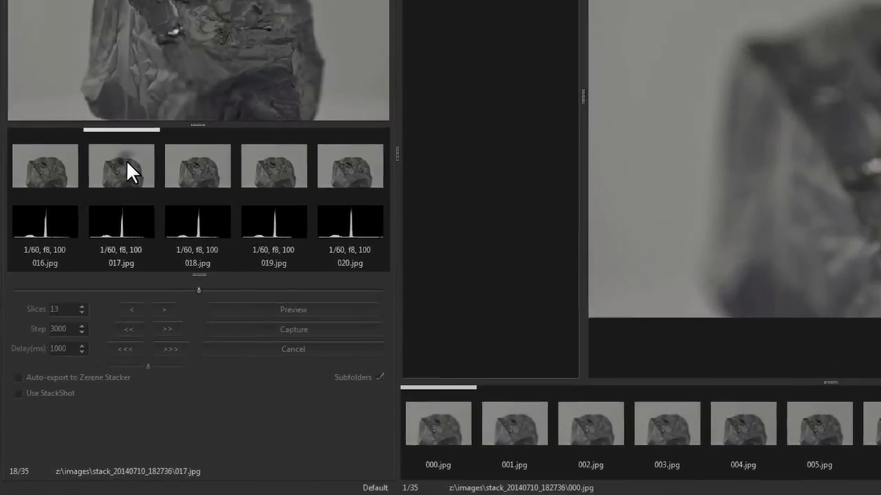
pyautogui.rightClick(89, 264)
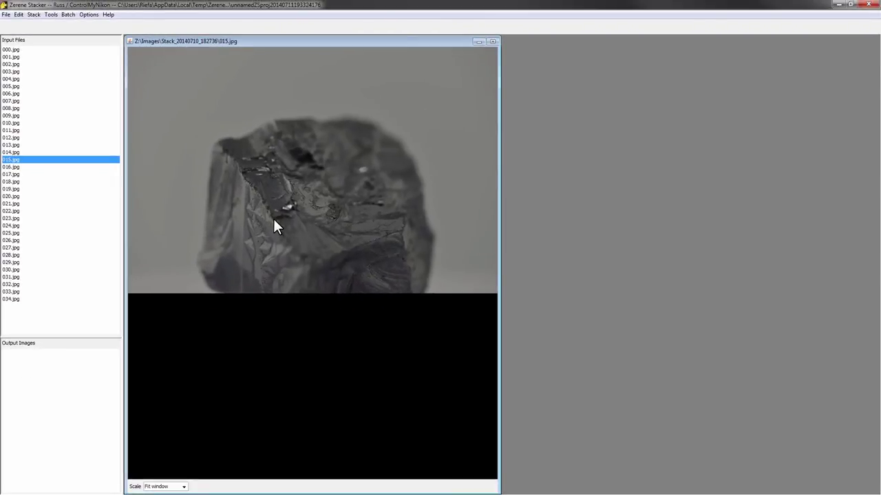
# Move the Input Files selection to 018.jpg and open Zerene Stacker's Stack menu.
pyautogui.press('Down')
pyautogui.press('Down')
pyautogui.press('Down')
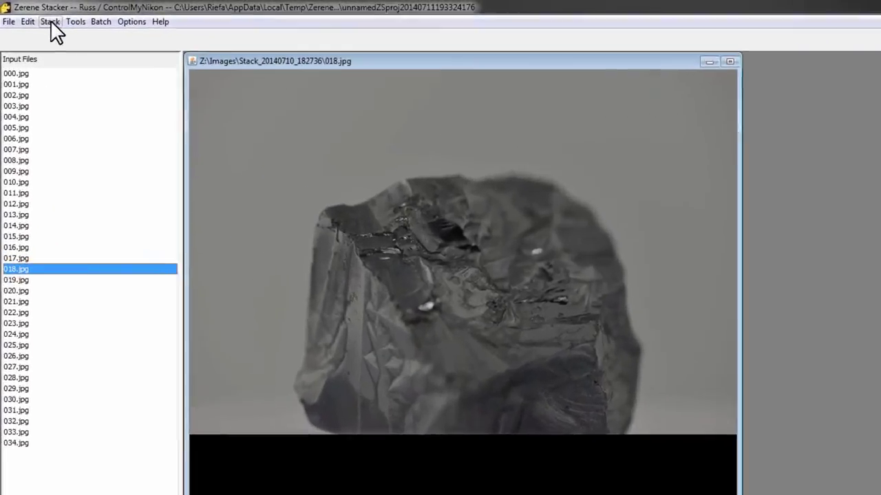
pyautogui.click(33, 14)
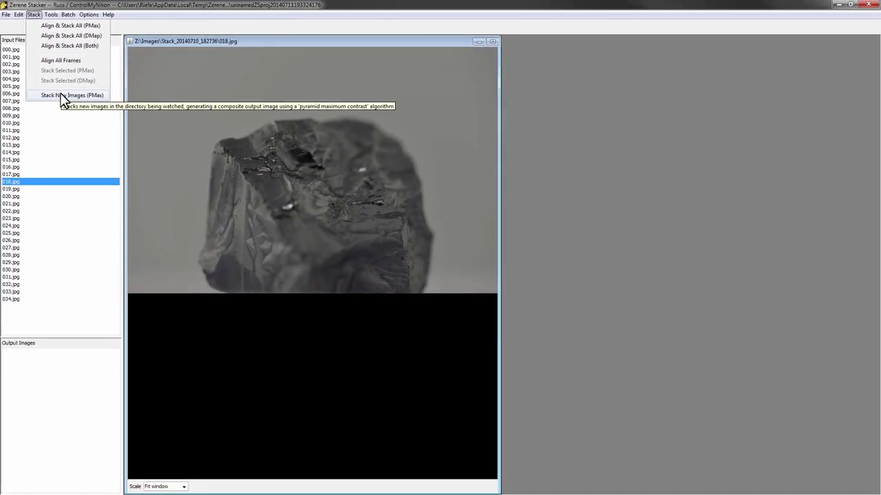
# Open Preferences > Preprocessing and inspect the watch-folder and 2-second accept-newest-file settings.
pyautogui.moveTo(89, 14)
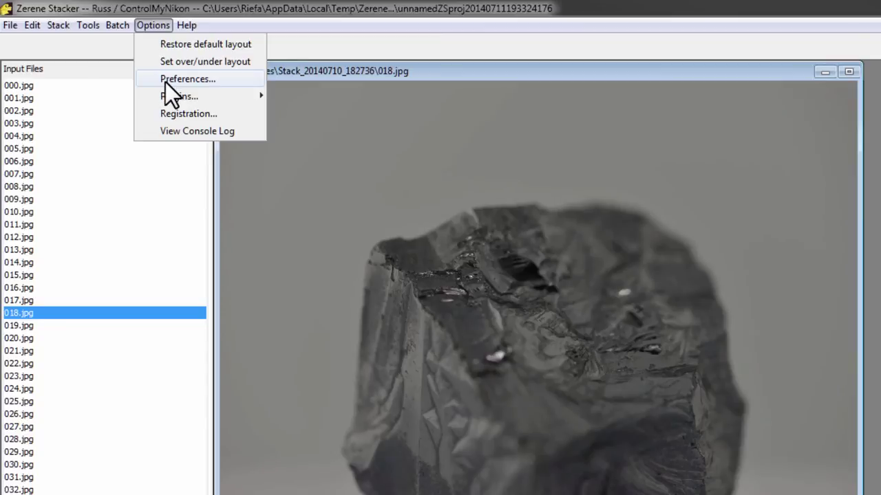
pyautogui.click(165, 79)
pyautogui.click(240, 172)
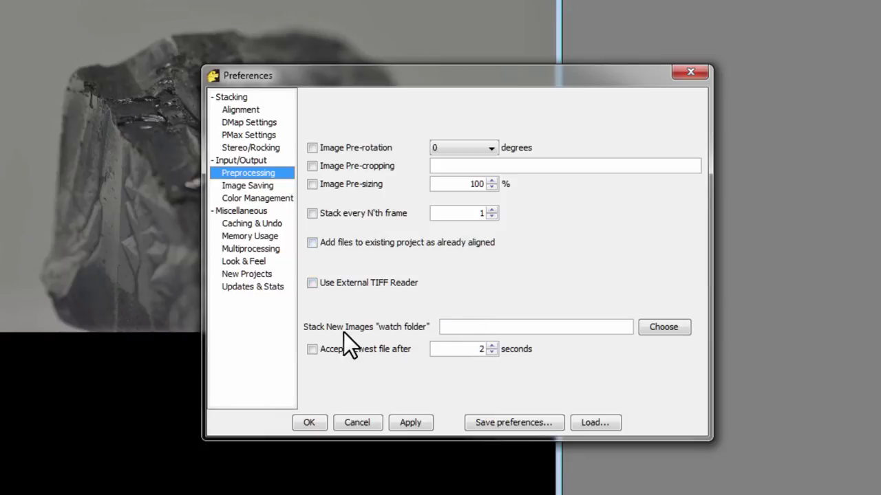
pyautogui.click(594, 327)
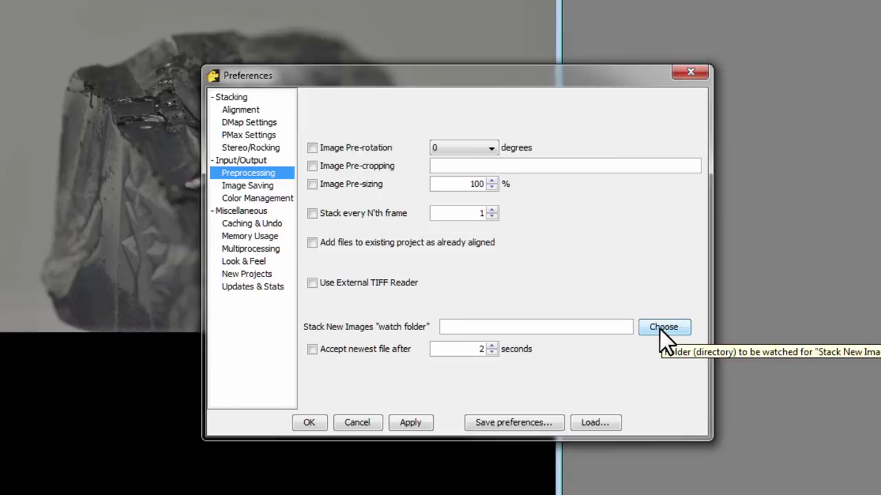
pyautogui.click(480, 349)
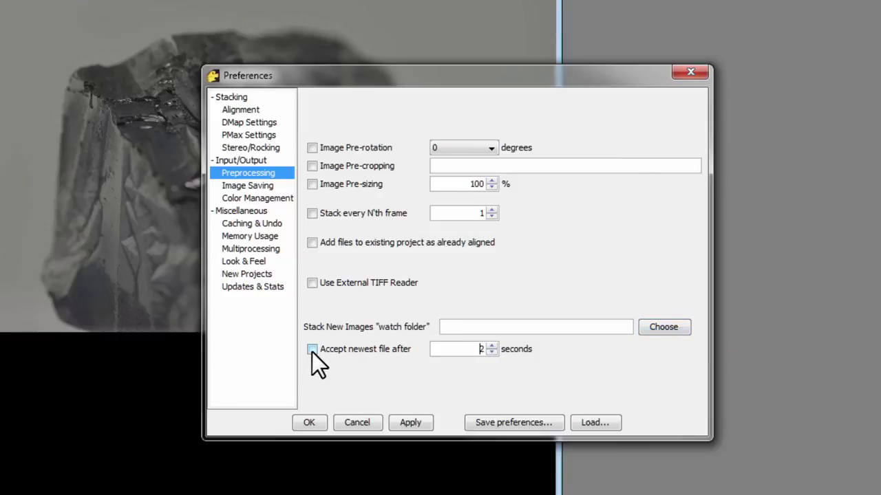
pyautogui.moveTo(470, 349); pyautogui.dragTo(492, 358)
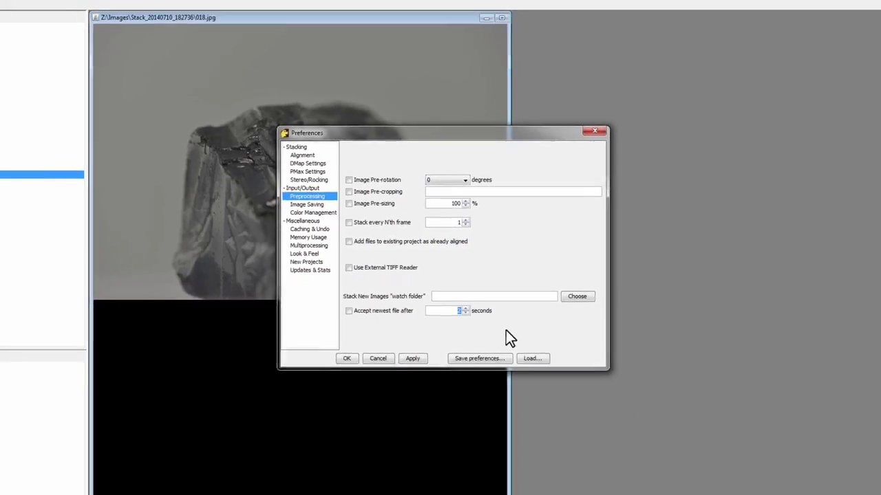
# Accept the preferences, open the Images folder and magnify the sharp 2014-07-10-18.47.13 zs pmax.jpg composite.
pyautogui.click(347, 359)
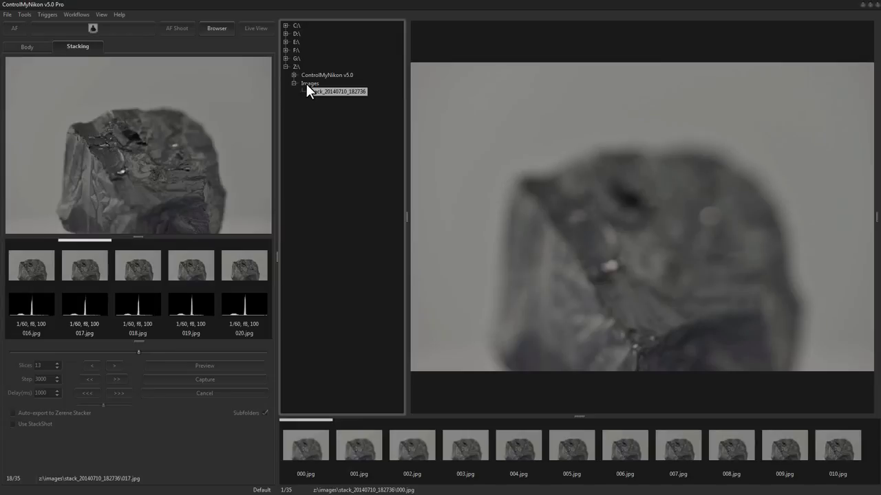
pyautogui.click(307, 85)
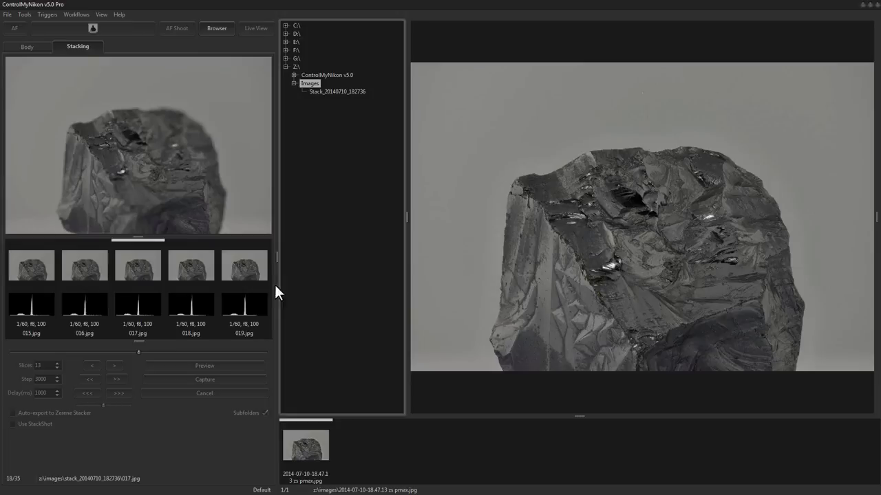
pyautogui.moveTo(138, 350); pyautogui.dragTo(214, 347)
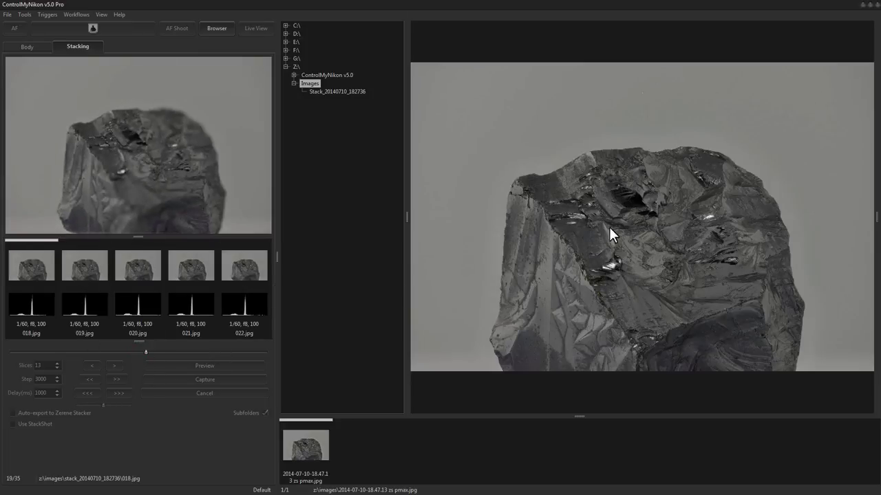
pyautogui.moveTo(604, 206)
pyautogui.mouseDown()
pyautogui.moveTo(626, 215)
pyautogui.moveTo(623, 189)
pyautogui.moveTo(617, 205)
pyautogui.moveTo(699, 171)
pyautogui.moveTo(733, 180)
pyautogui.moveTo(649, 186)
pyautogui.mouseUp()
pyautogui.moveTo(612, 214); pyautogui.dragTo(614, 309)
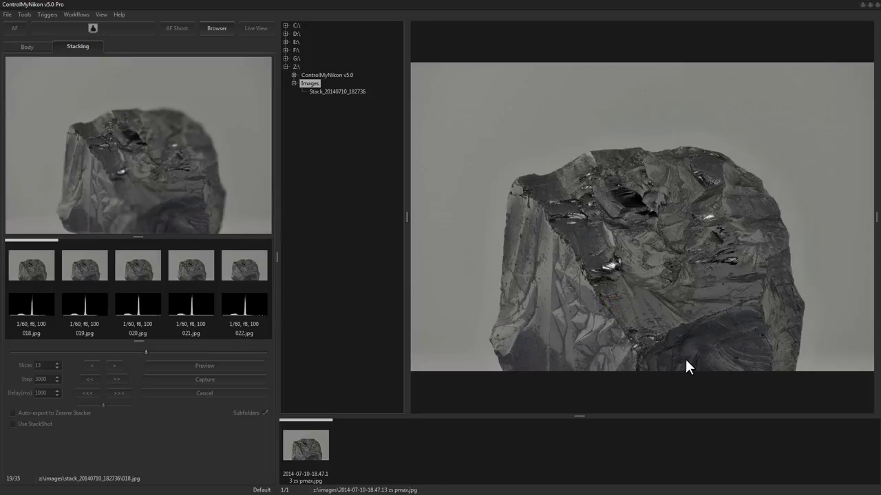